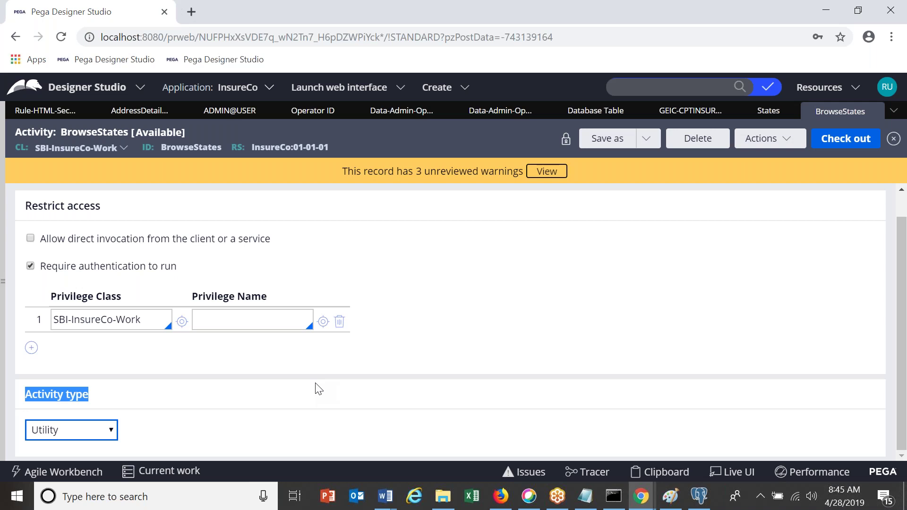
Expand the process flows of SBI-InsureCo-Work in the application explorer and try to open the InsuranceFlw flow
click(3, 261)
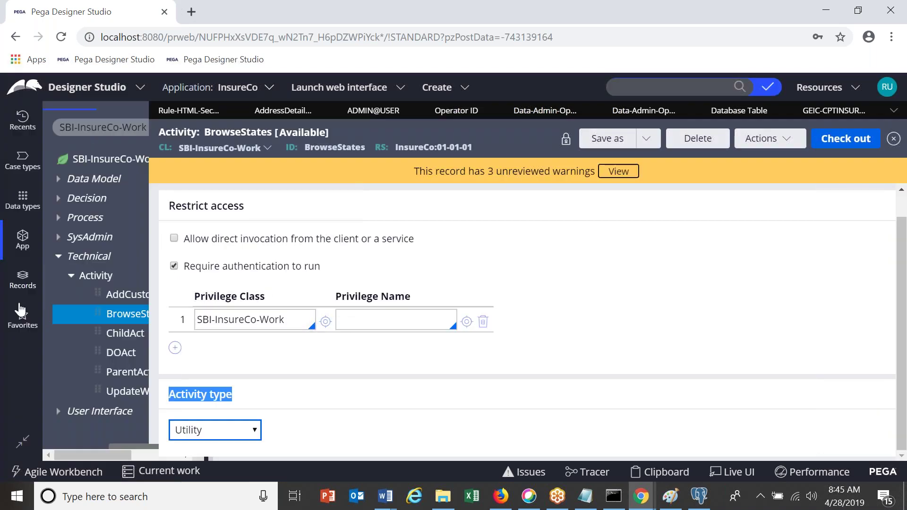
click(61, 219)
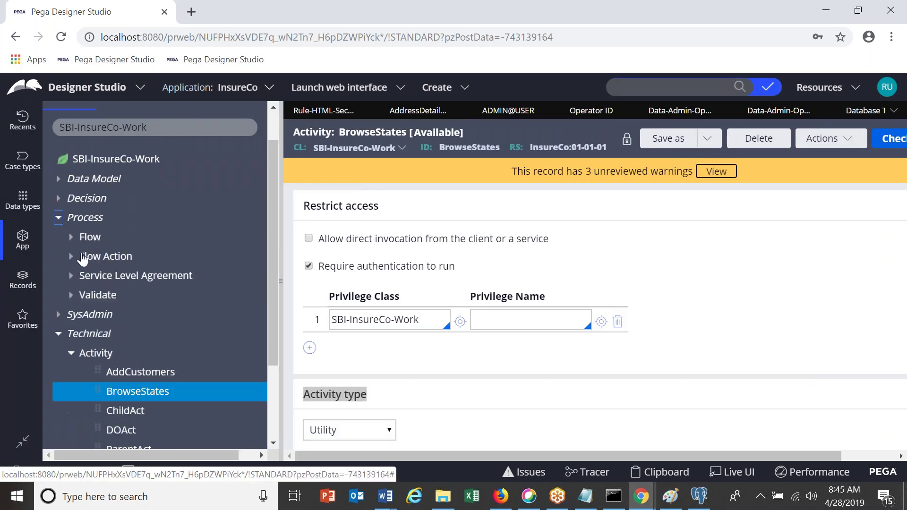
click(71, 237)
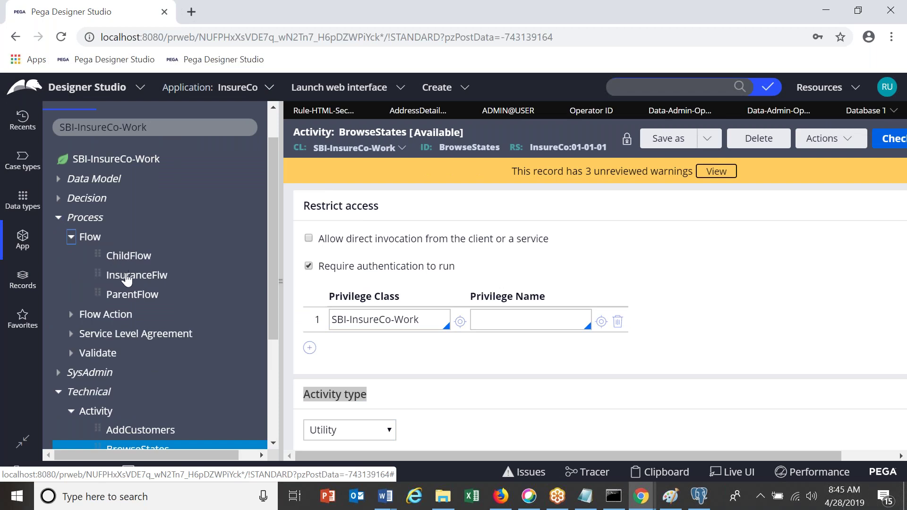
click(128, 277)
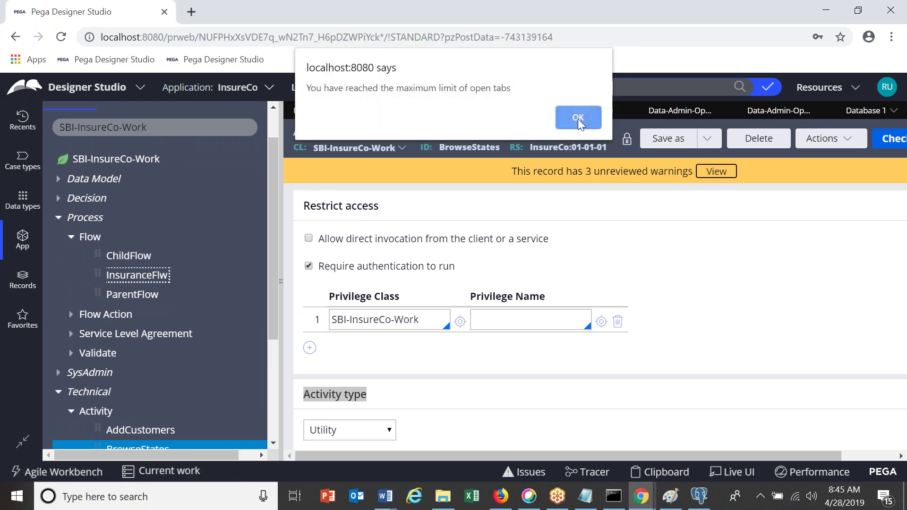
click(577, 118)
Close the open DemoProp1 record, open the InsuranceFlw flow, and collapse the explorer to show the whole diagram
click(443, 113)
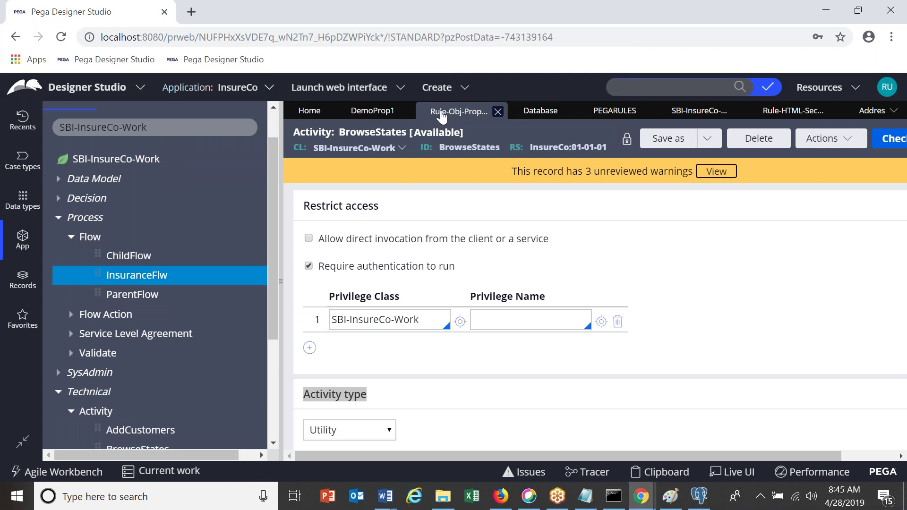
click(407, 113)
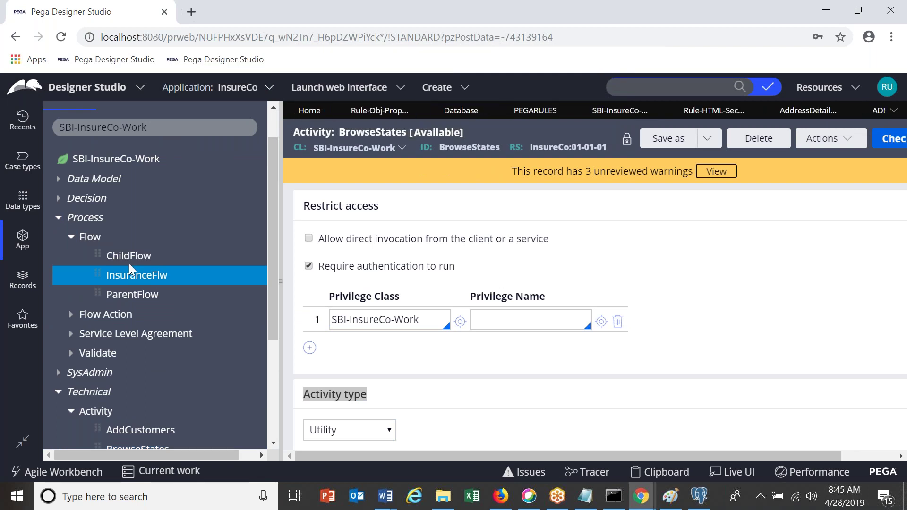
click(134, 277)
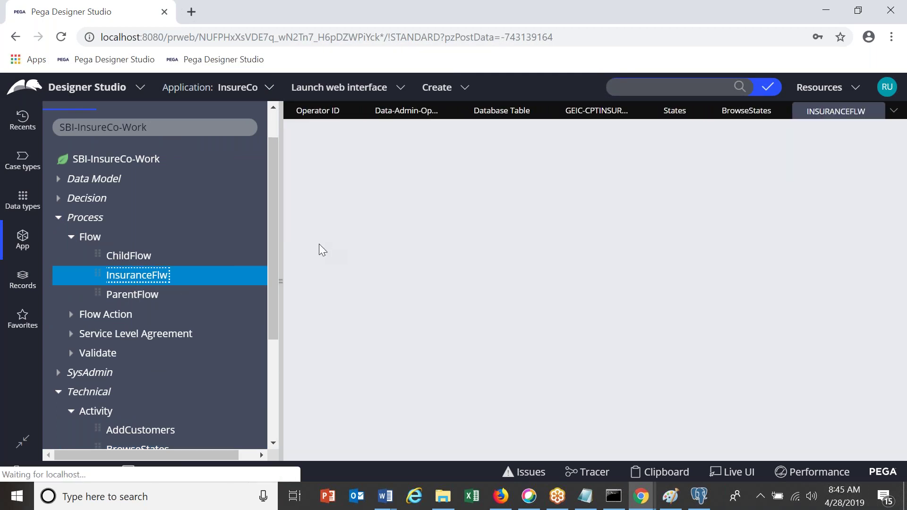
click(280, 241)
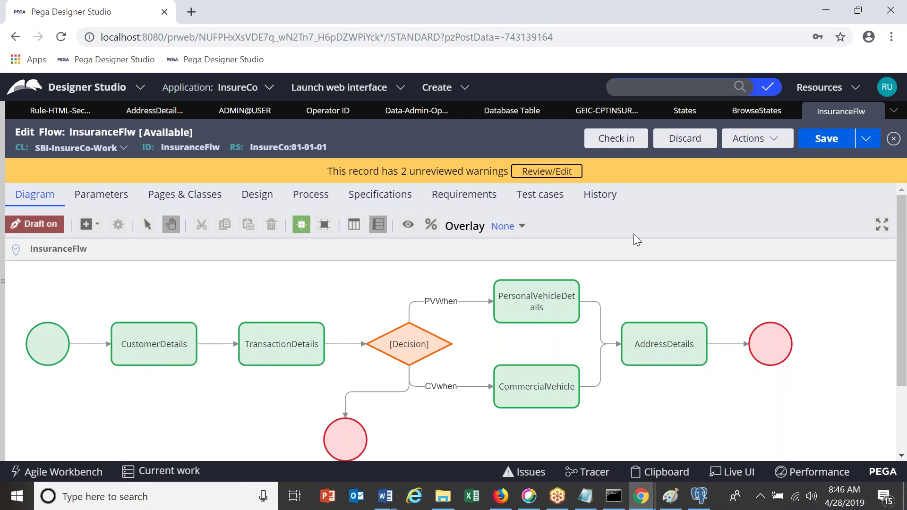
Add a Utility shape to the flow diagram above CustomerDetails and open its properties
right_click(180, 286)
mouse_move(246, 295)
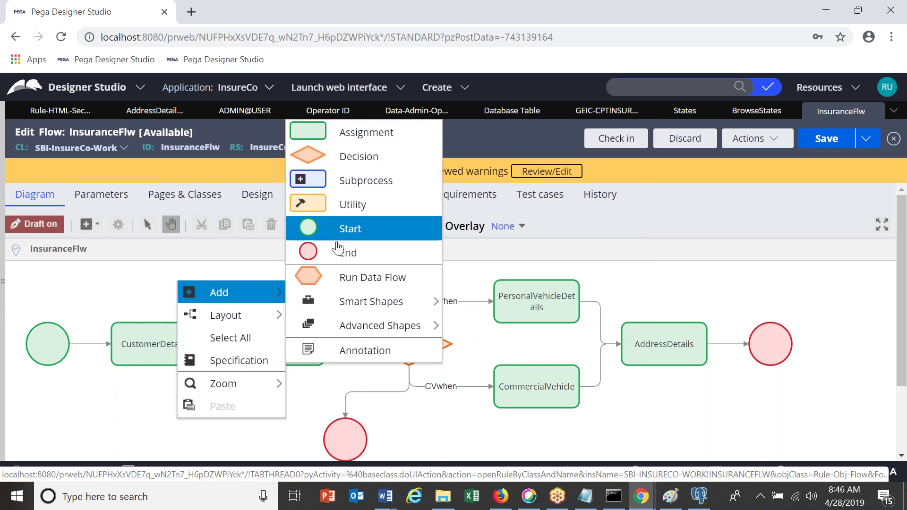
click(361, 155)
mouse_move(215, 292)
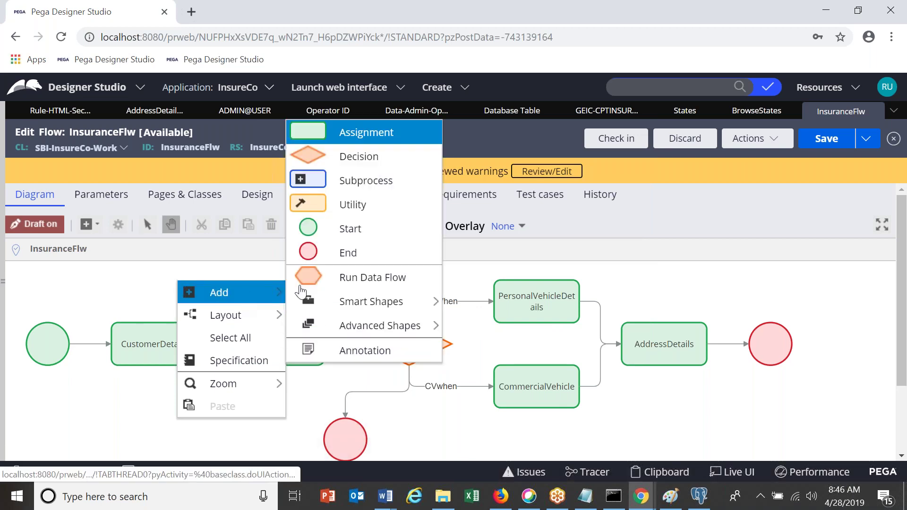
click(353, 208)
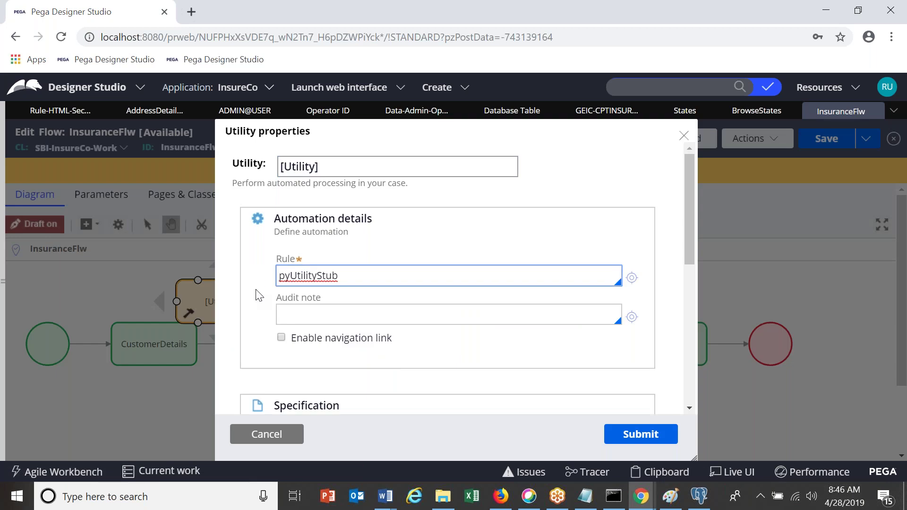
Clear the utility's pyUtilityStub rule and examine the list of activities available for the shape
double_click(358, 273)
key(BackSpace)
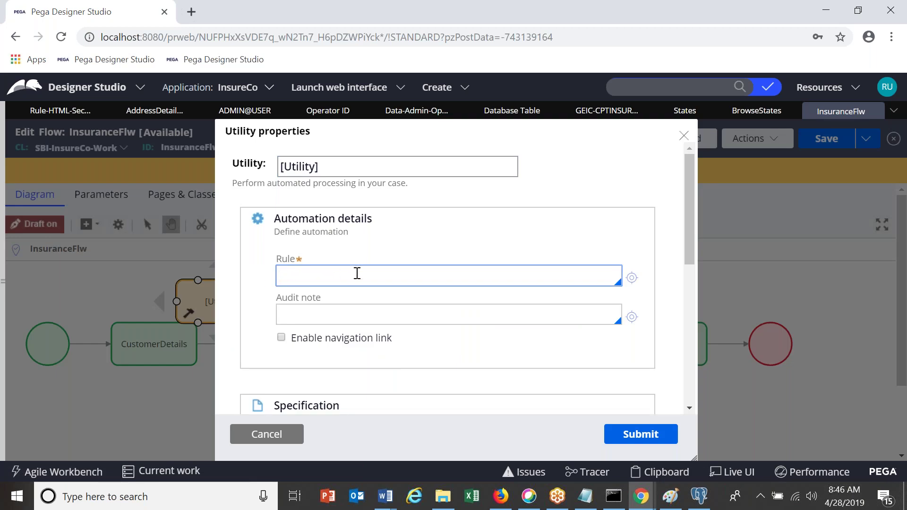
key(Down)
key(Down)
key(Down)
key(Down)
key(Down)
key(Down)
key(Down)
key(Down)
key(Down)
key(Down)
key(Down)
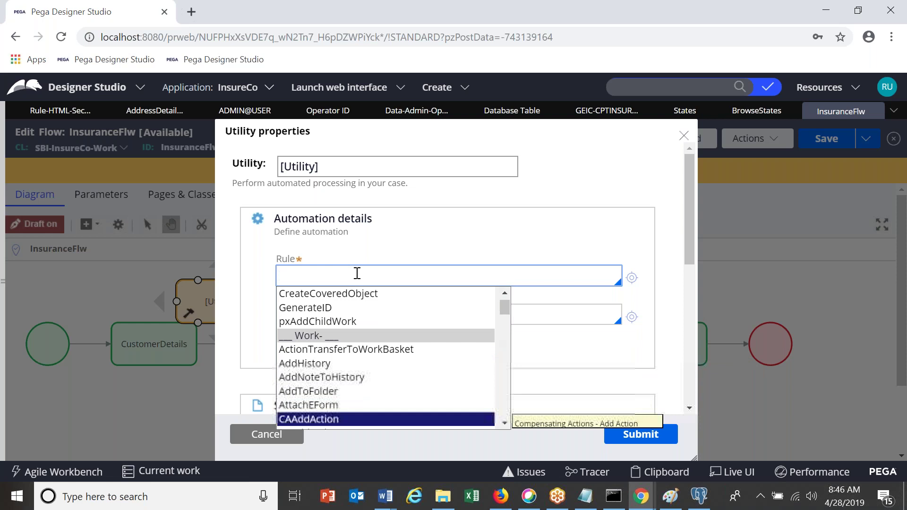
key(Down)
key(Down)
key(Down)
key(Down)
key(Down)
key(Down)
key(Down)
key(Down)
key(Down)
key(Down)
key(Down)
key(Down)
key(Down)
key(Down)
key(Down)
key(Down)
key(Down)
key(Down)
key(Down)
key(Down)
key(Up)
key(Up)
key(Up)
key(Up)
key(Up)
key(Up)
key(Up)
key(Up)
key(Up)
key(Up)
key(Up)
key(Up)
key(Up)
key(Up)
key(Up)
key(Up)
key(Up)
key(Up)
key(Up)
key(Up)
key(Up)
key(Up)
key(Up)
key(Up)
key(Up)
key(Up)
key(Up)
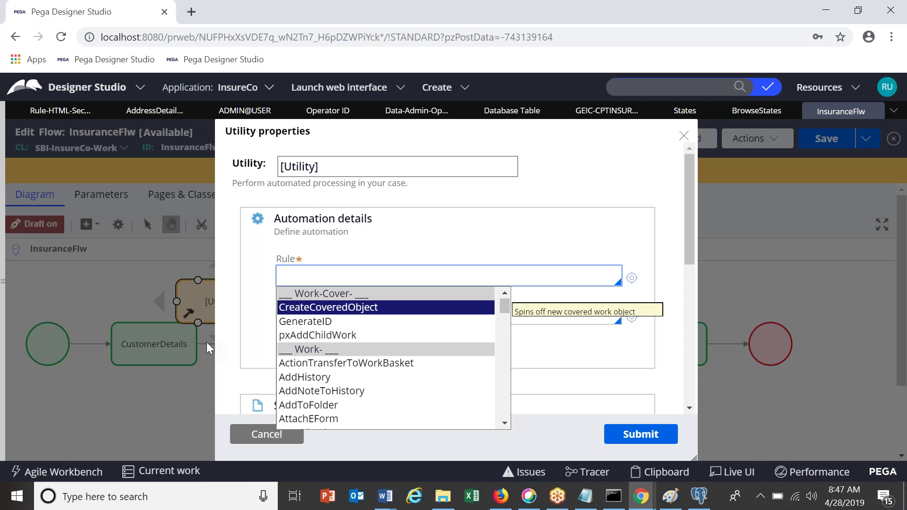
key(alt+Tab)
key(alt+Tab)
key(alt+shift+Tab)
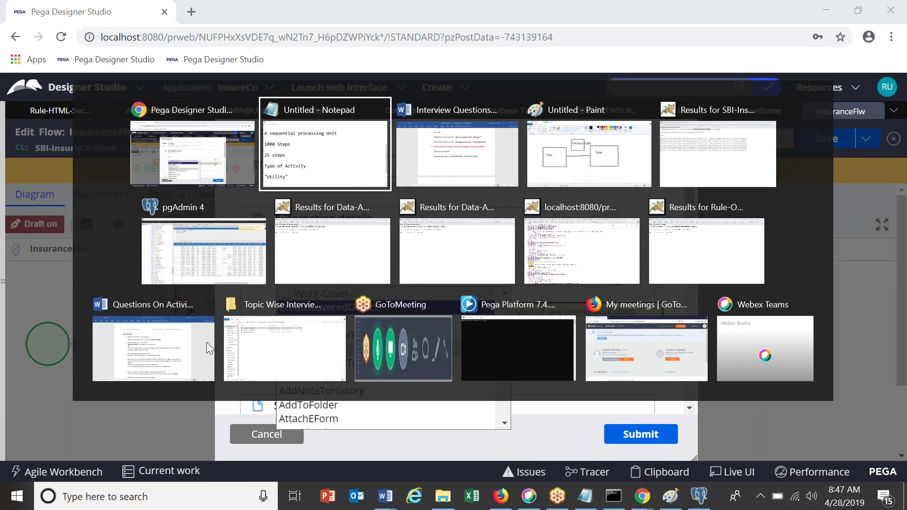
key(alt+shift+Tab)
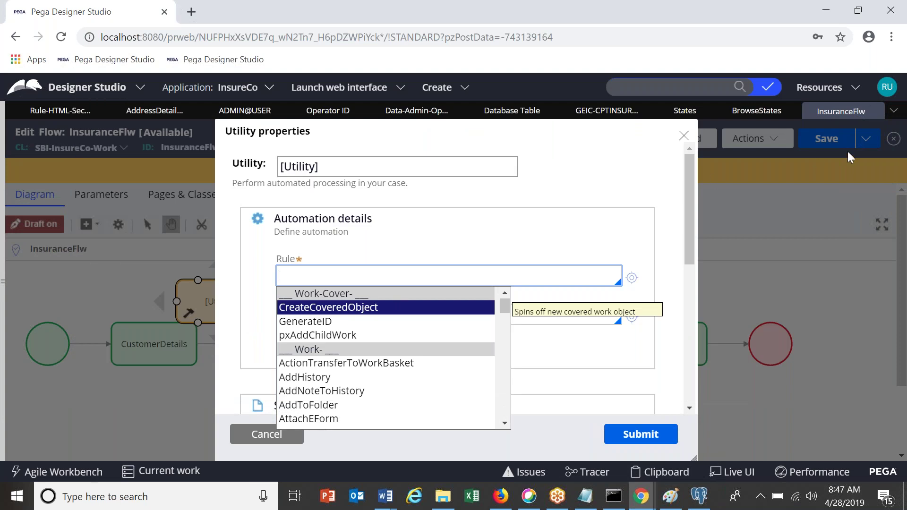
Cancel the utility properties and set the activity type of the BrowseStates activity to Validate
click(252, 434)
click(757, 115)
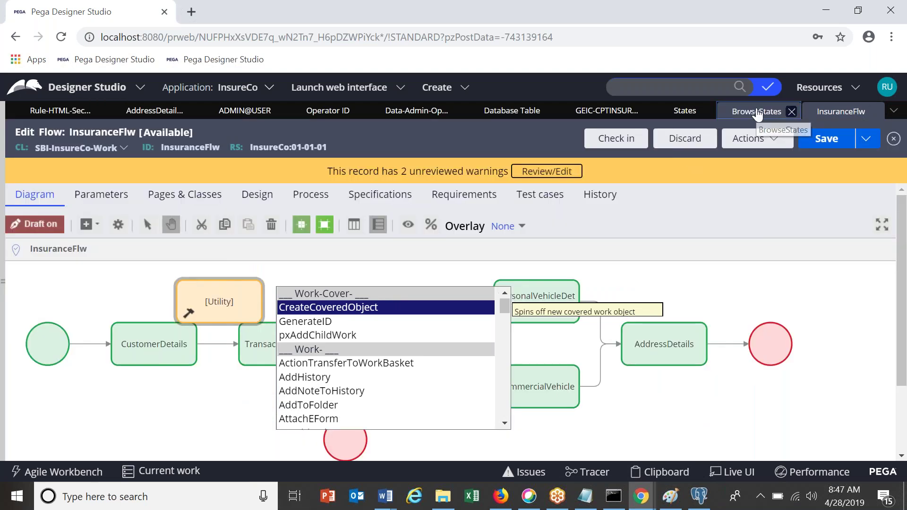
click(80, 430)
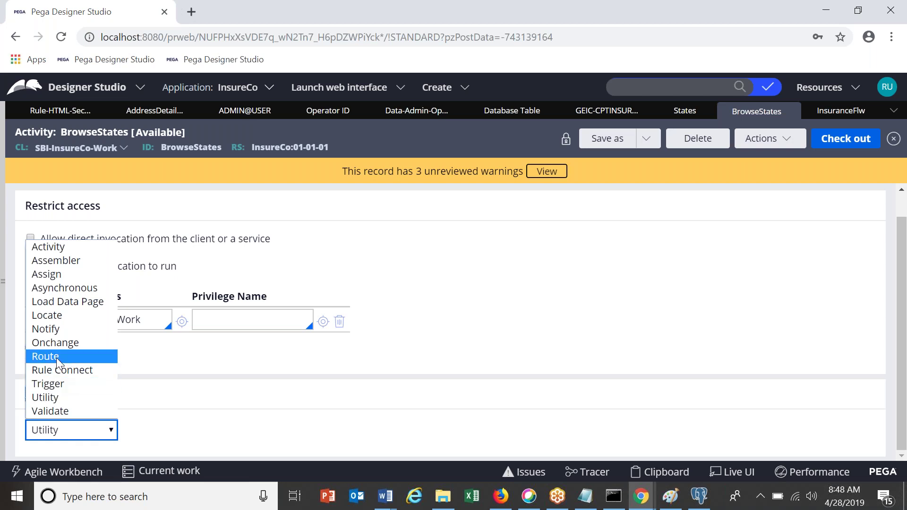
click(55, 411)
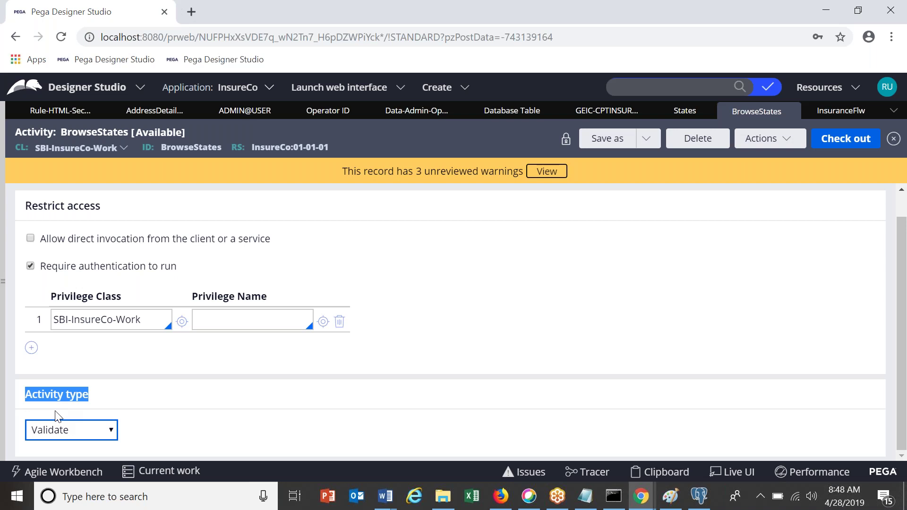
Review the available activity types and the privilege class entry in the access restrictions of BrowseStates
click(61, 429)
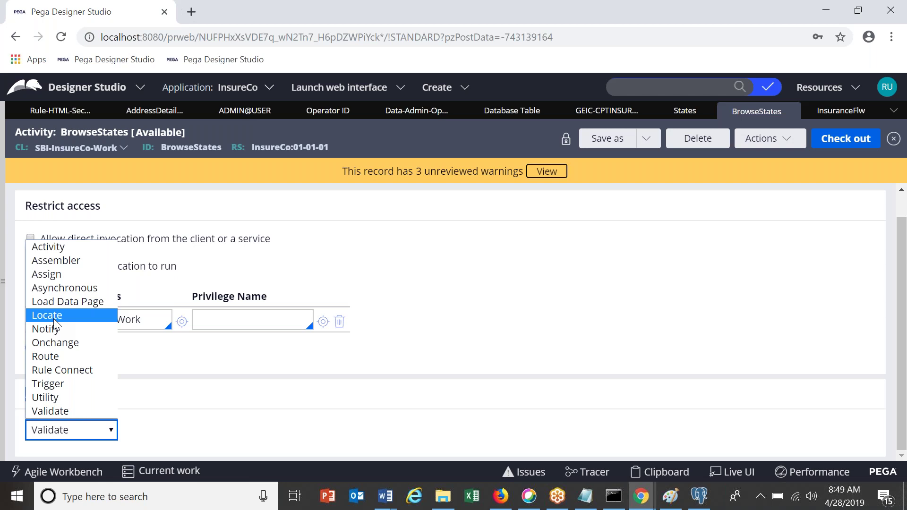
click(455, 307)
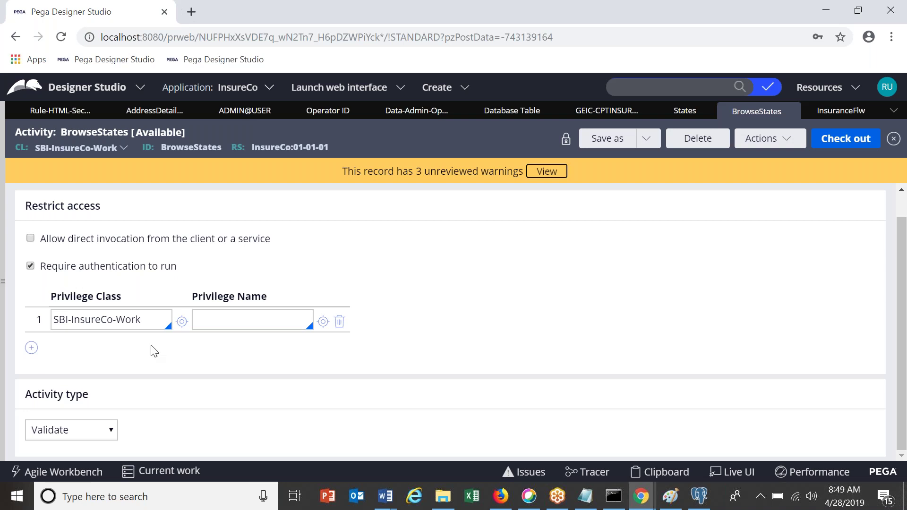
click(136, 321)
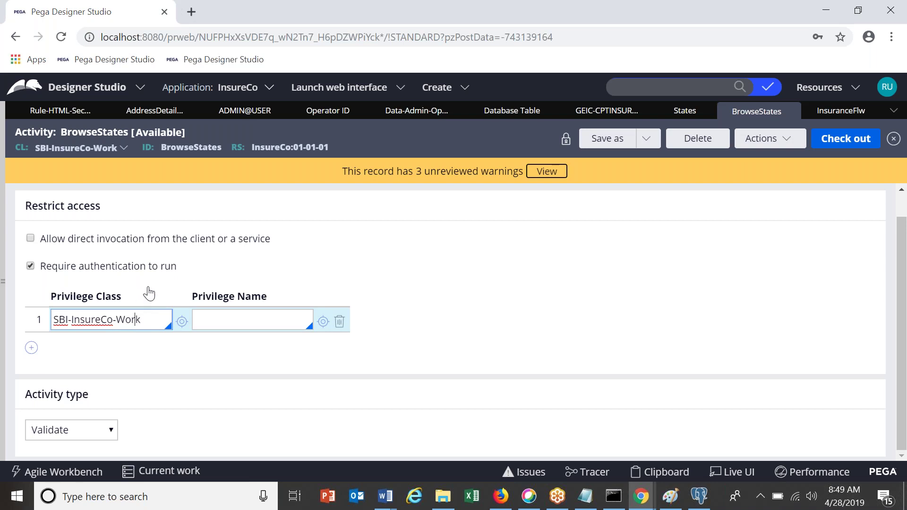
double_click(116, 325)
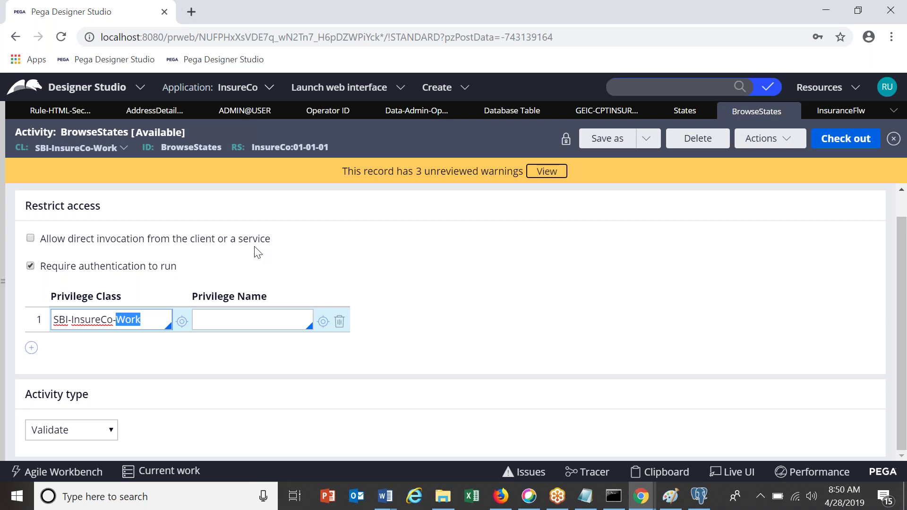
Show the steps of the BrowseStates activity
scroll(255, 250, up, 1)
click(27, 195)
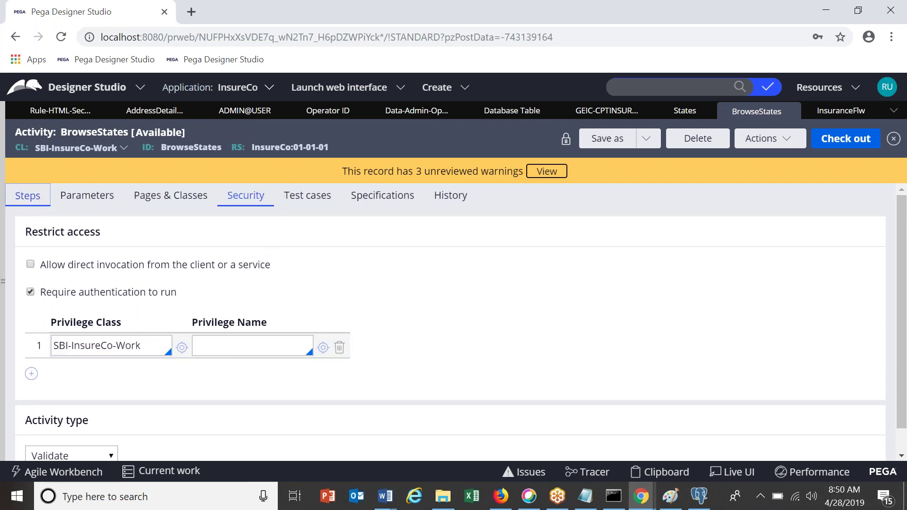